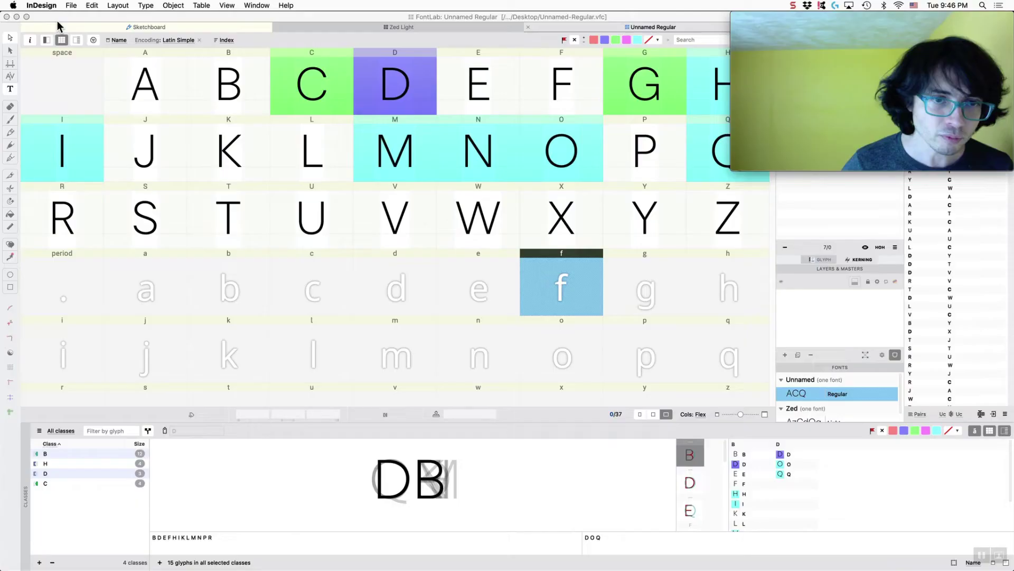
Step: In Font Info's Zones, set the base alignment zone's second value to 20
left_click(241, 145)
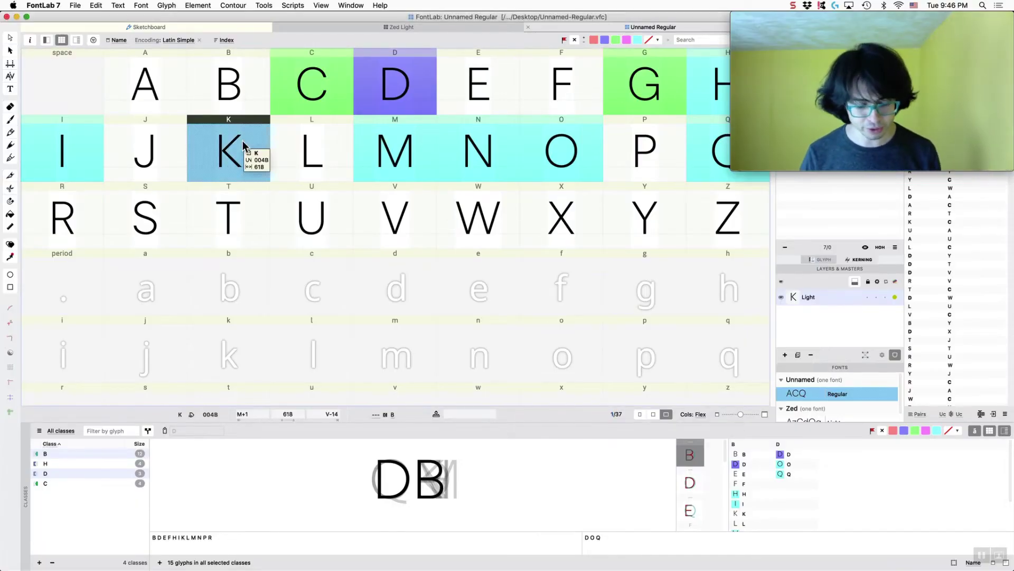
key("alt+super")
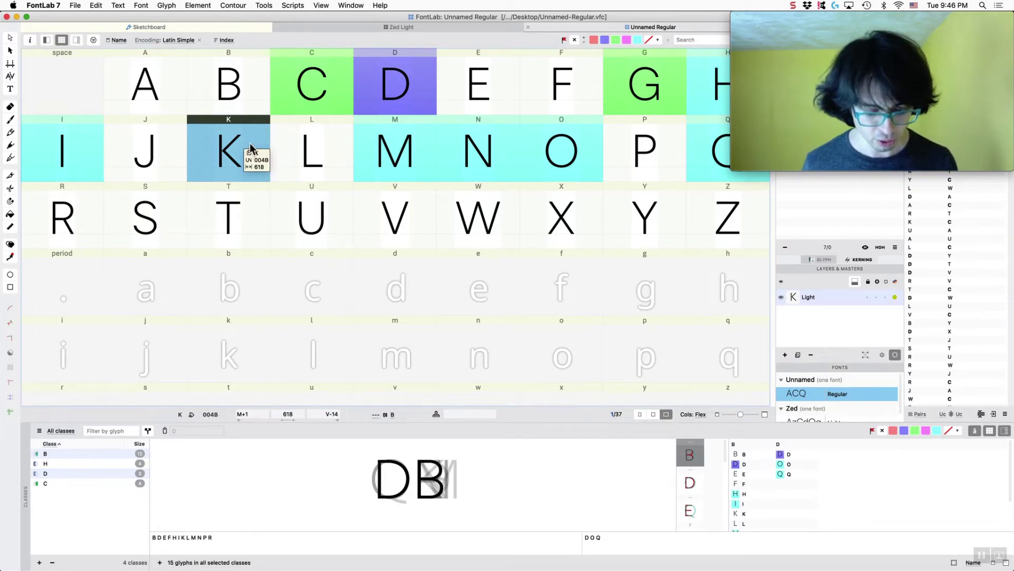
left_click(31, 40)
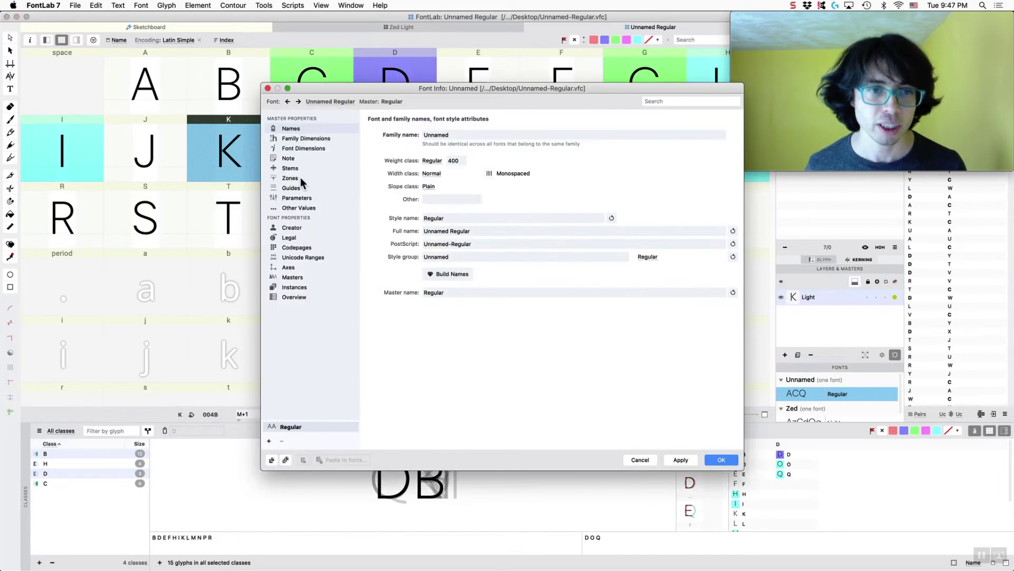
left_click(290, 178)
left_click_drag(562, 91, 517, 87)
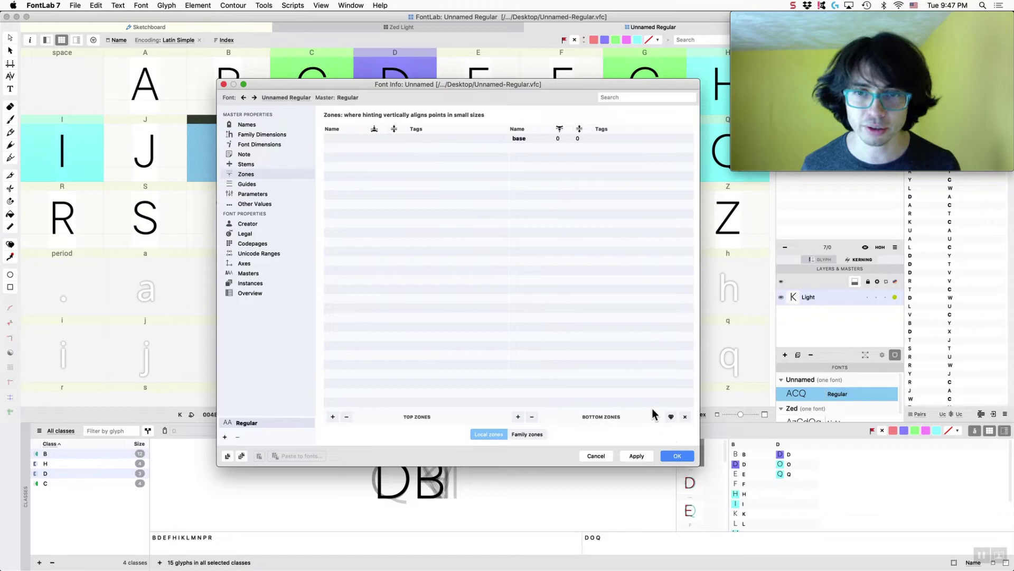
double_click(578, 138)
type("20")
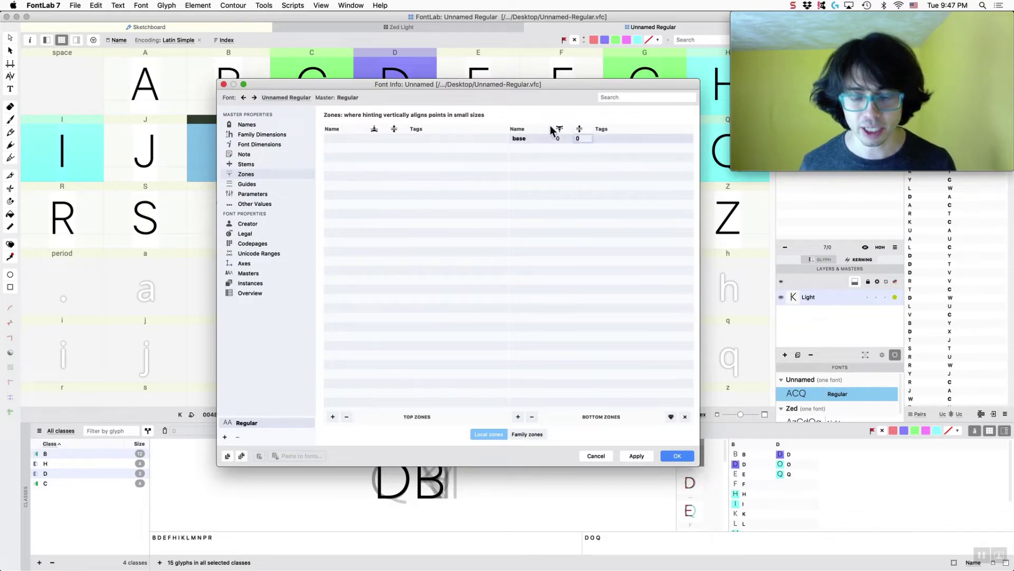
key("Return")
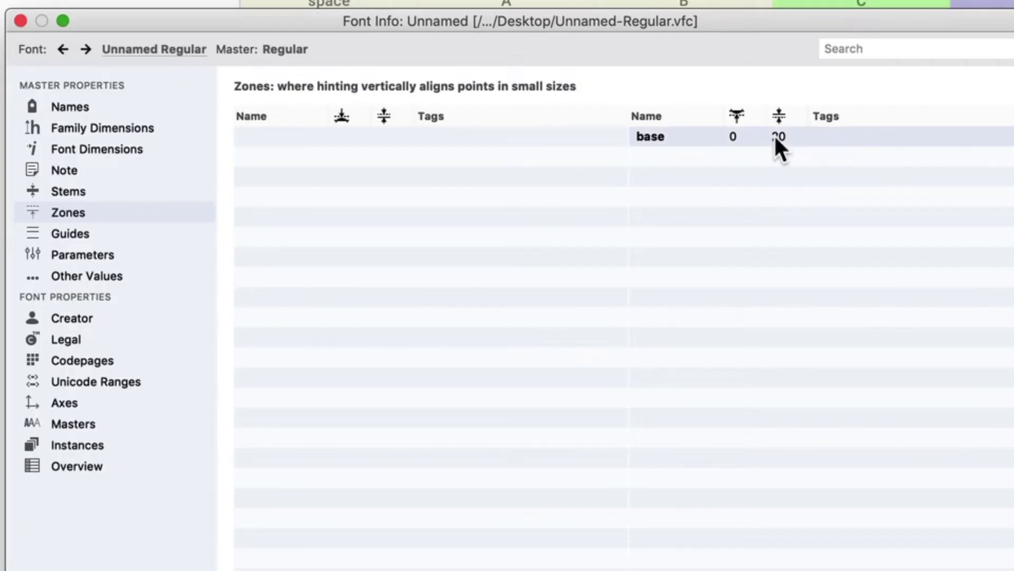
double_click(777, 137)
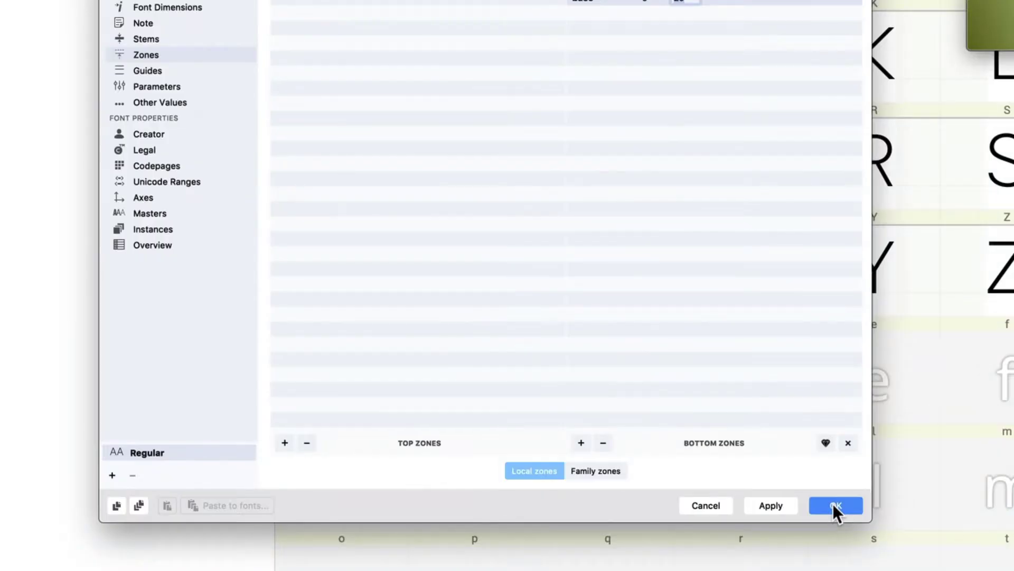
Step: Apply the base zone change, then open glyph B in the glyph editor and move on to C
left_click(832, 503)
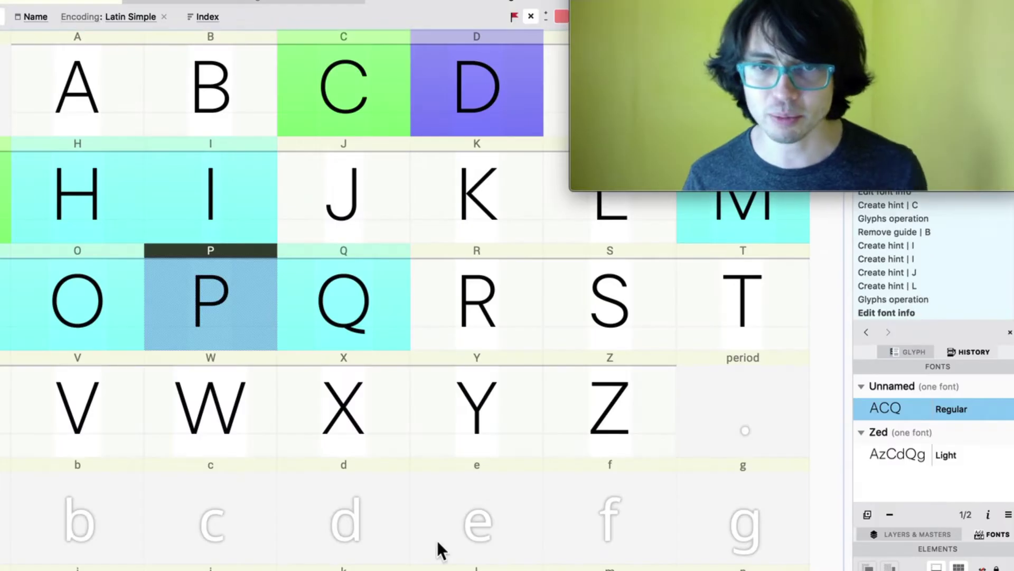
double_click(231, 85)
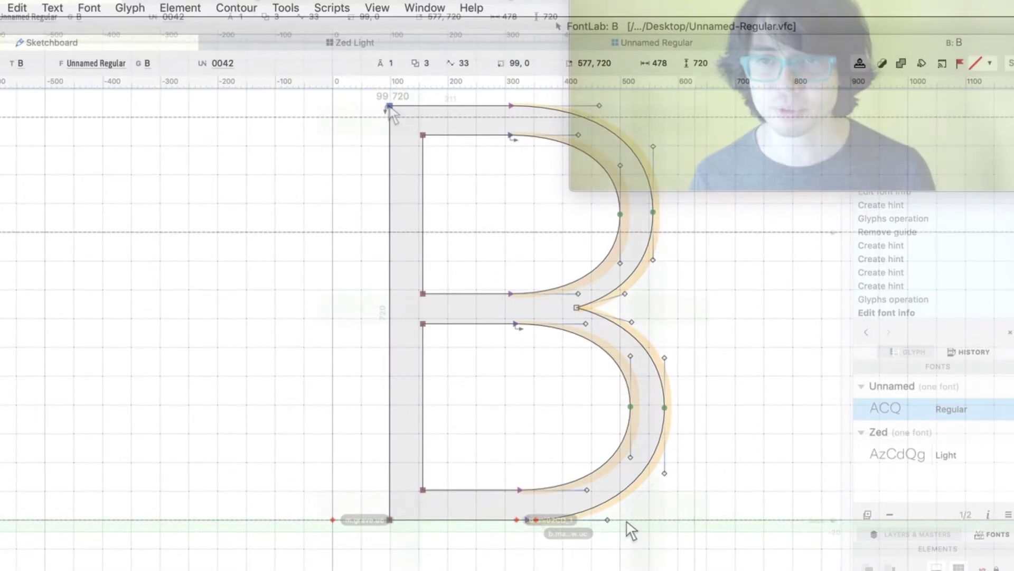
key("super+bracketright")
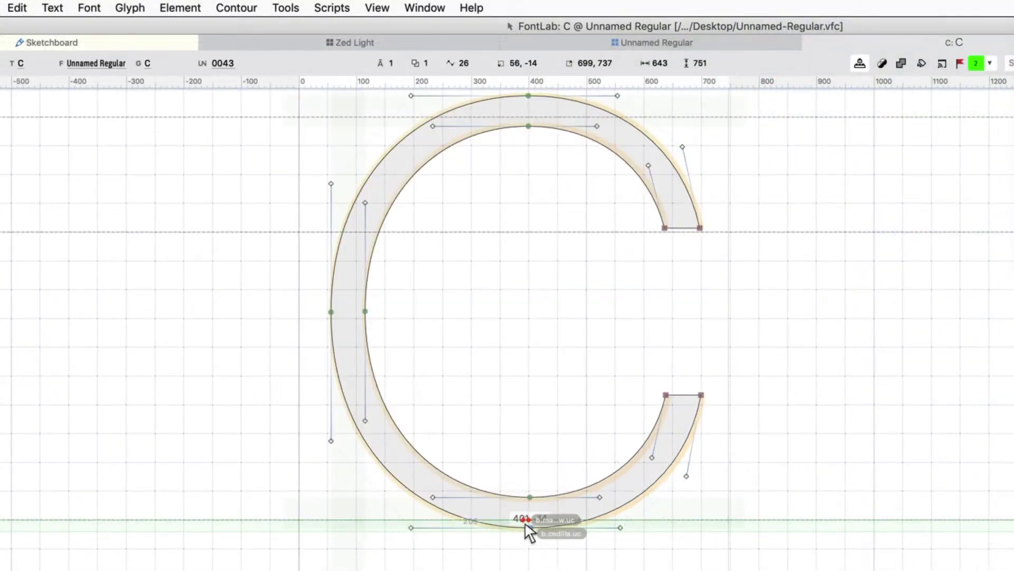
scroll(525, 522, "up", 4)
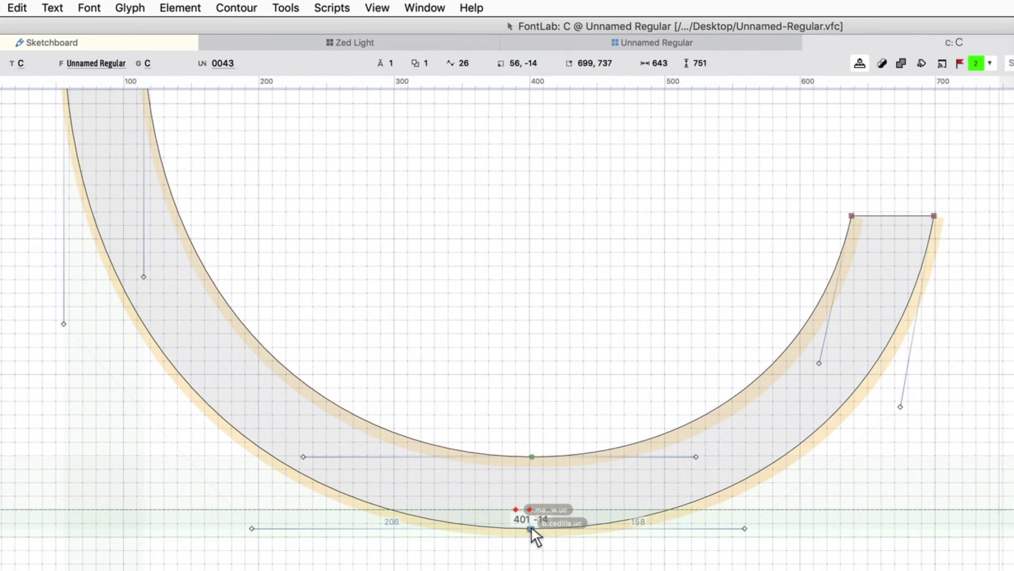
scroll(527, 526, "down", 4)
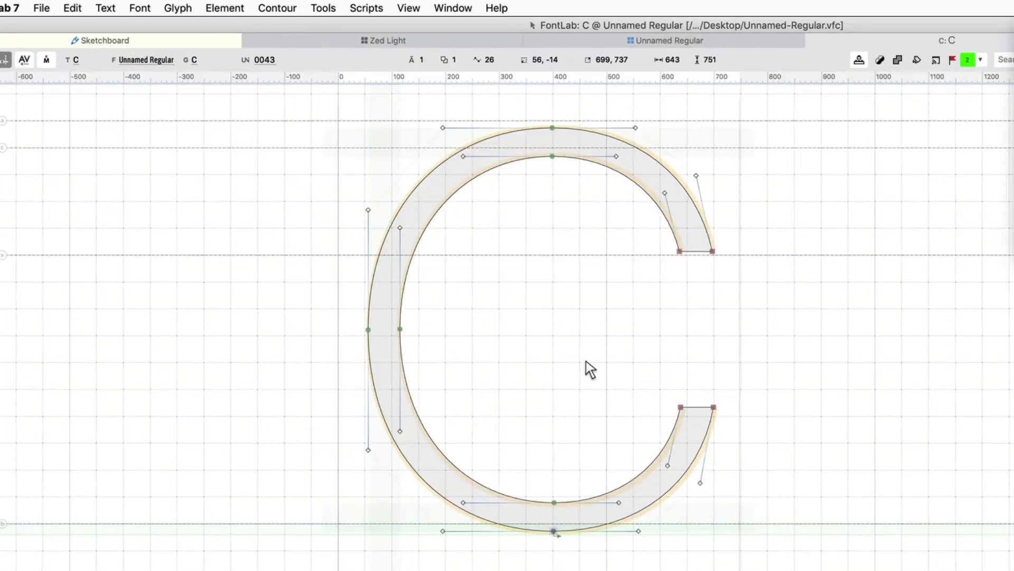
Step: Turn on View > Show > Hints so hint bands appear on the O glyph
left_click(435, 6)
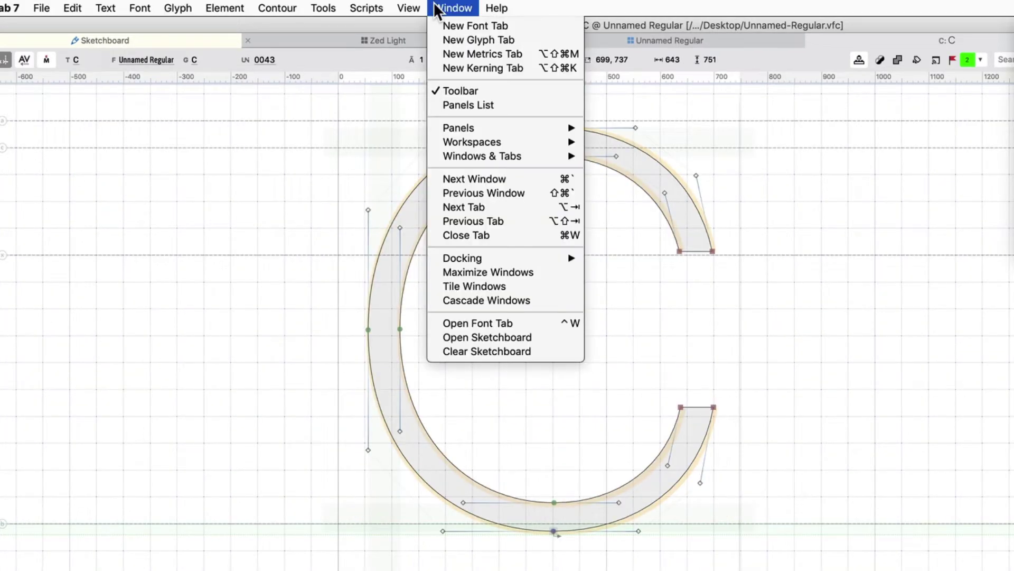
mouse_move(412, 7)
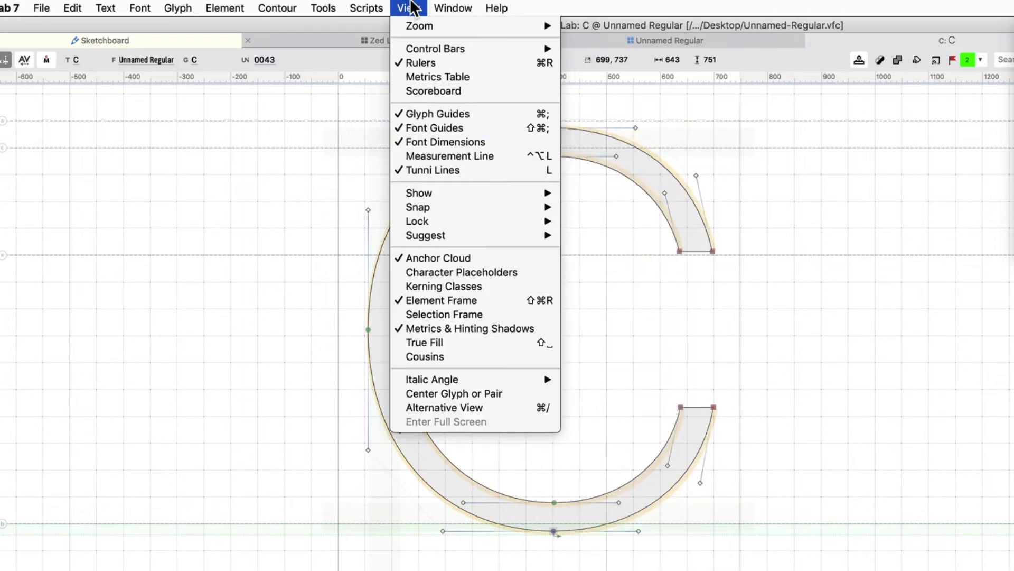
mouse_move(436, 192)
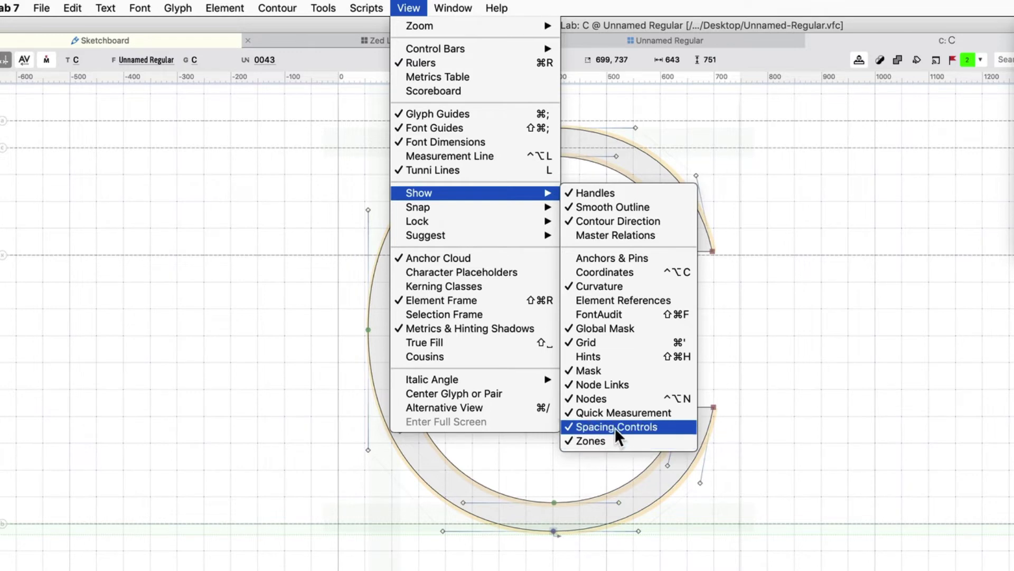
left_click(412, 7)
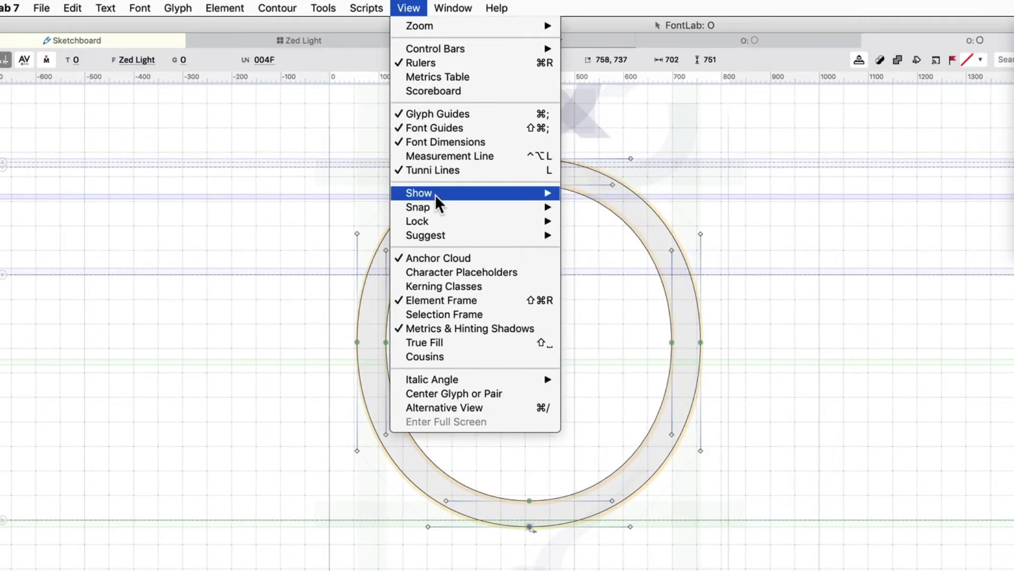
mouse_move(435, 194)
left_click(589, 355)
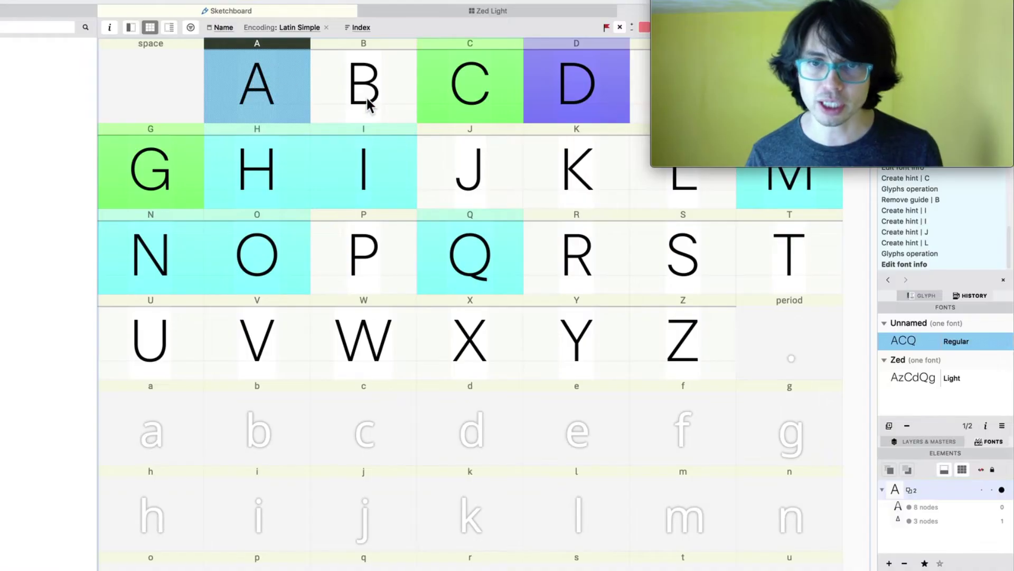
Step: Open B and add horizontal hints across its bottom, middle and top nodes, then undo them
double_click(367, 97)
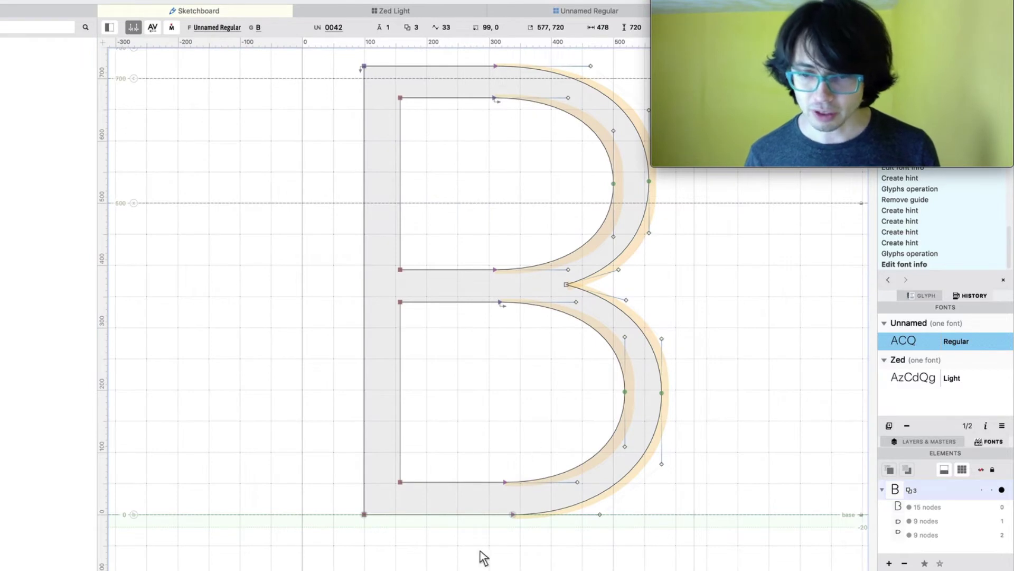
left_click_drag(481, 555, 539, 422)
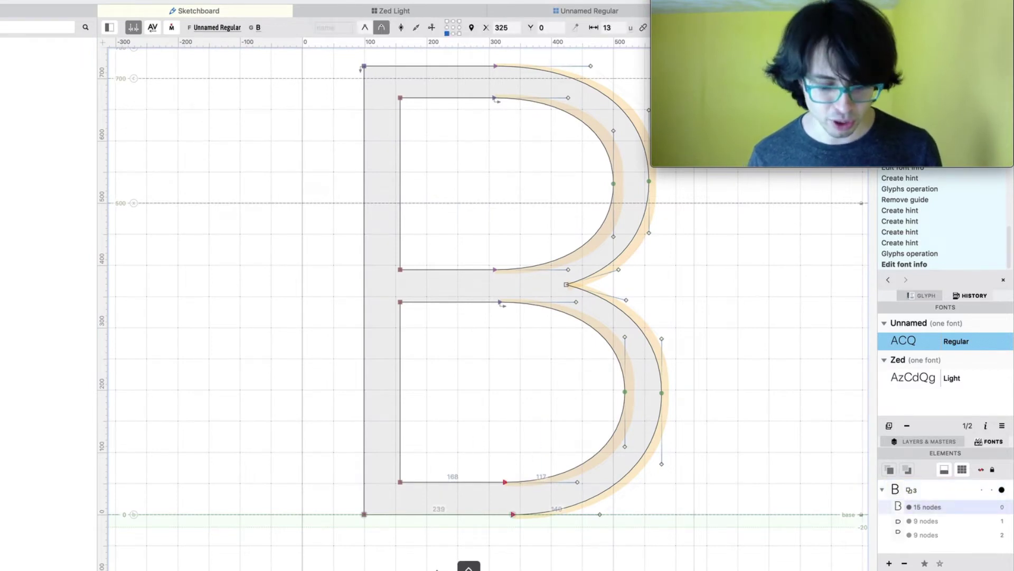
key("ctrl+x")
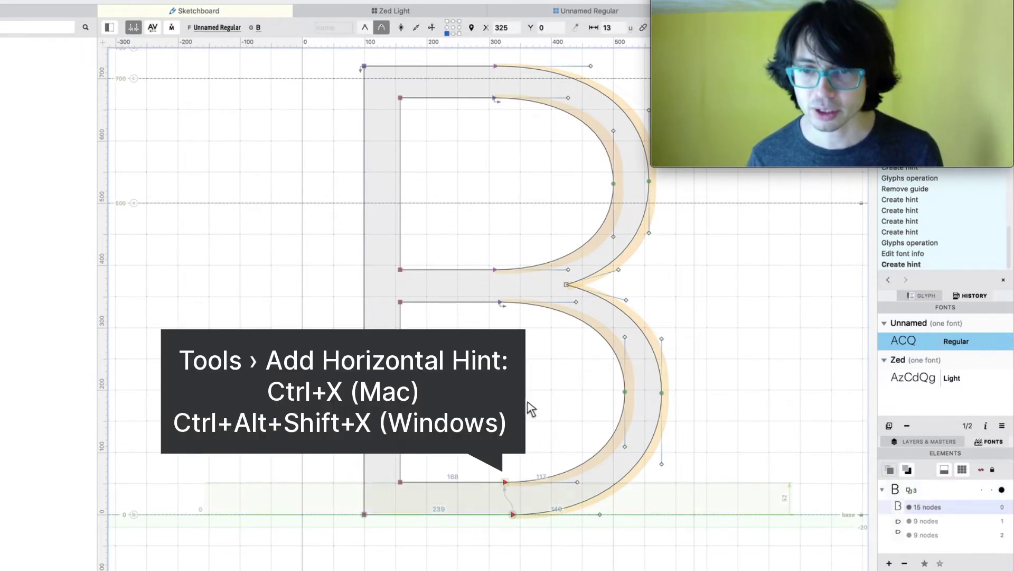
key("ctrl+x")
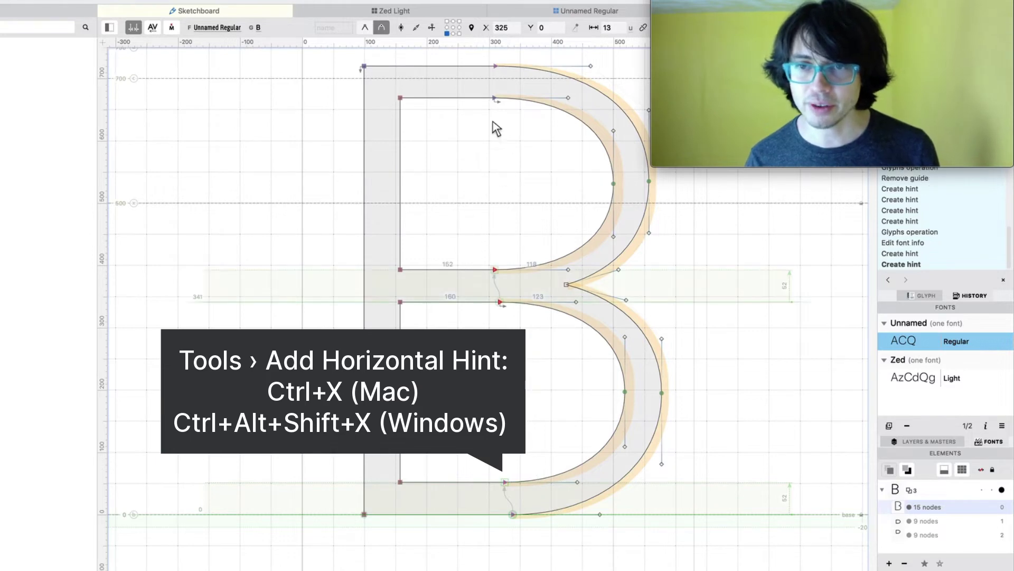
left_click_drag(497, 125, 476, 54)
key("ctrl+x")
key("super+z")
key("super+z")
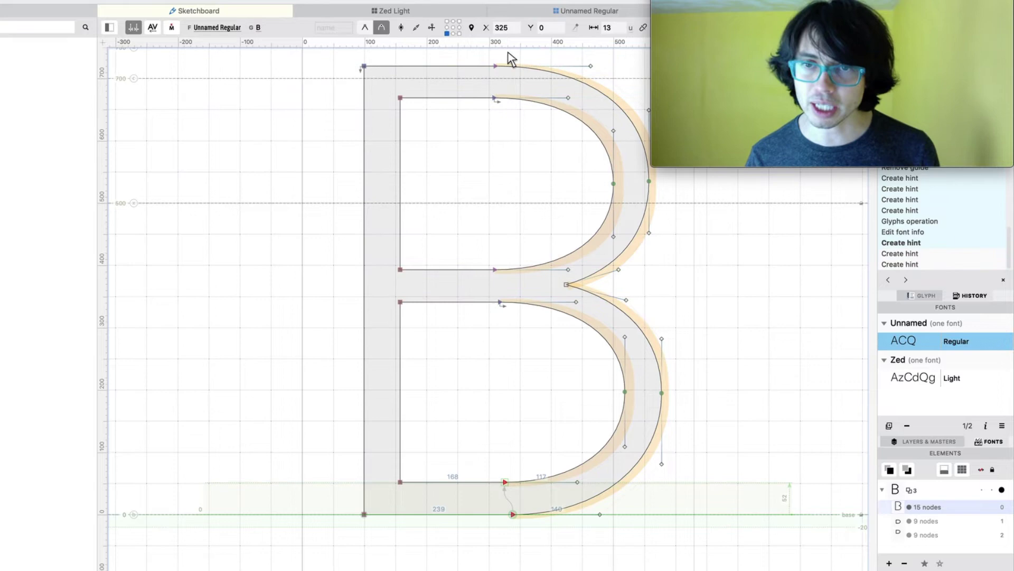
key("super+z")
Step: Select B's nodes and add horizontal hints across its top, middle and bottom stems
left_click_drag(514, 52, 531, 501)
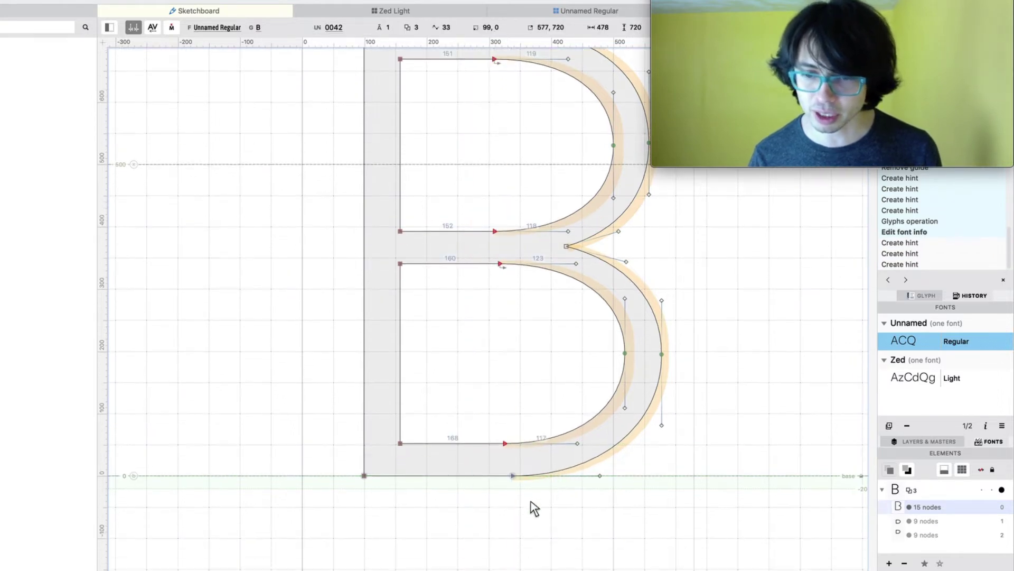
key("ctrl+x")
scroll(486, 493, "up", 3)
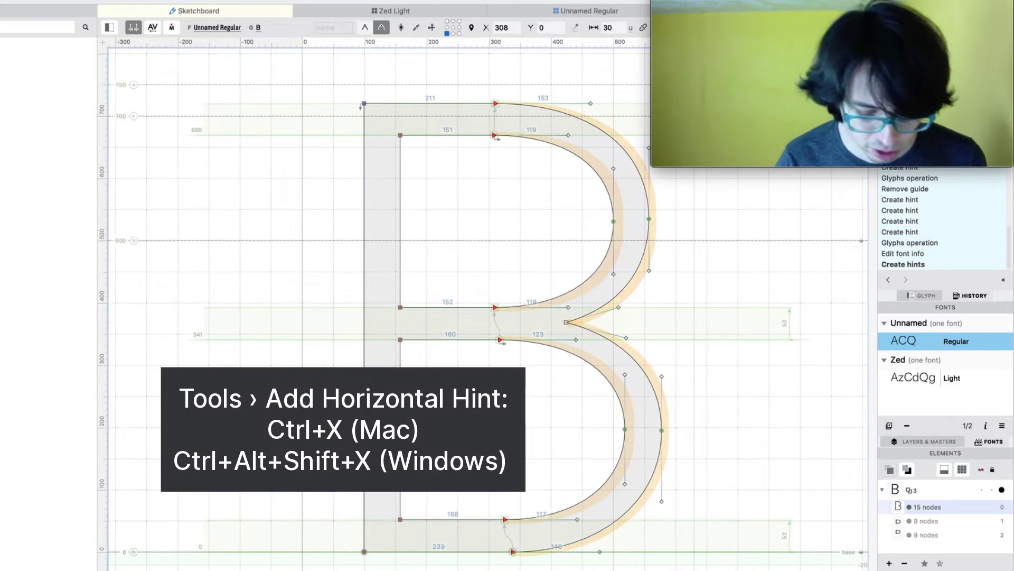
key("ctrl+x")
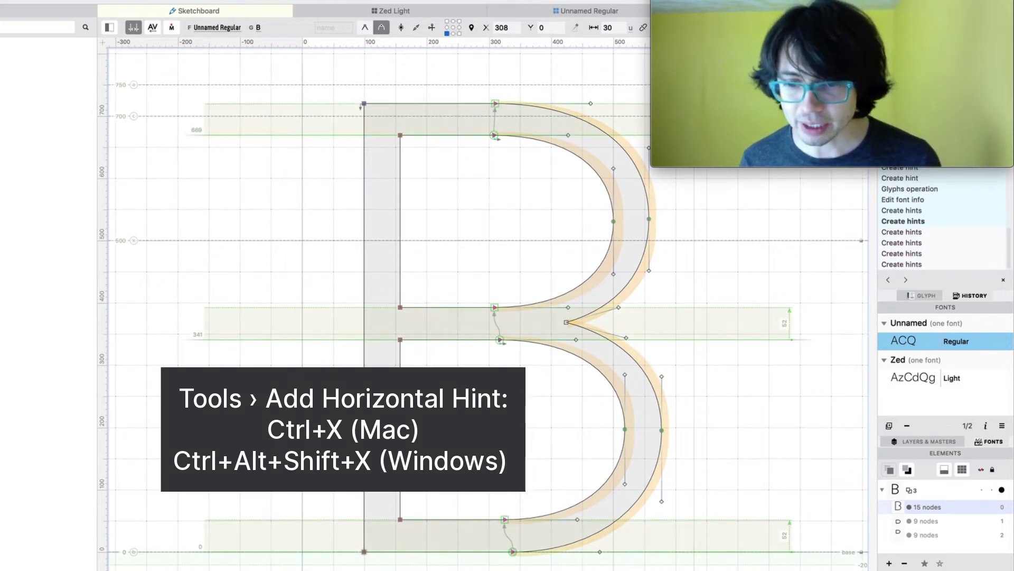
left_click(493, 454)
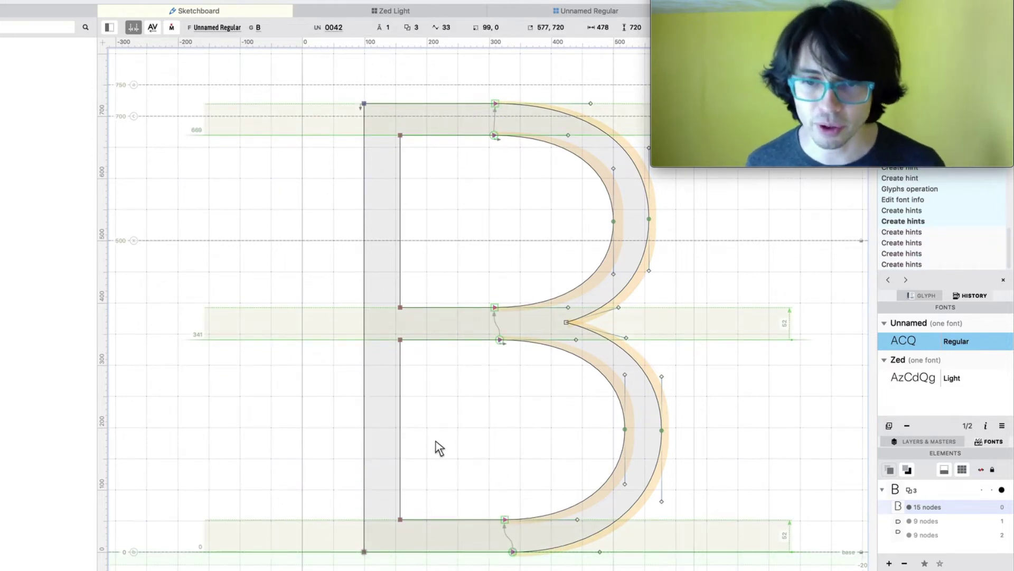
Step: Add vertical hints with Ctrl+Y across B's stem and bowl
left_click(364, 552)
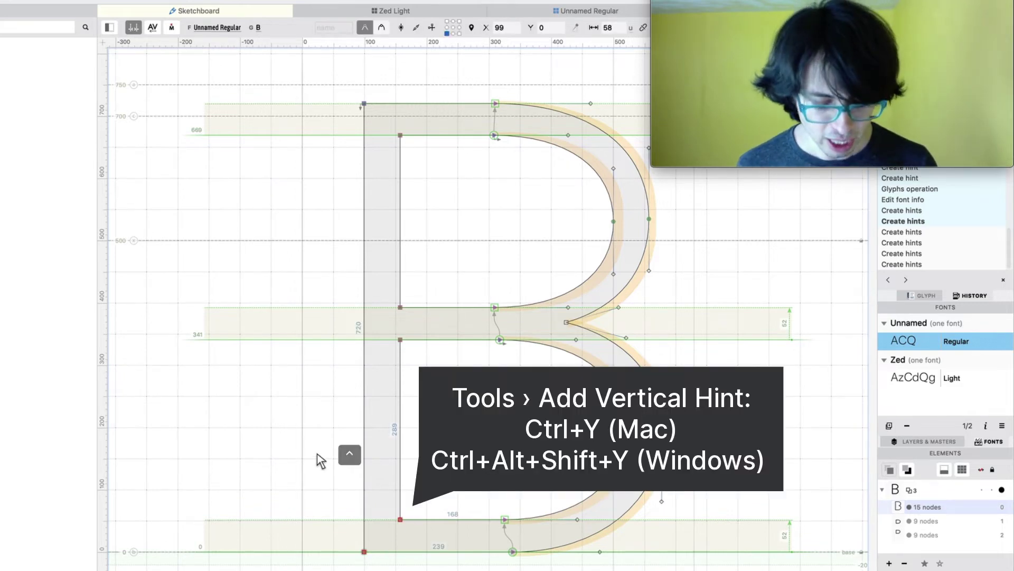
key("ctrl+y")
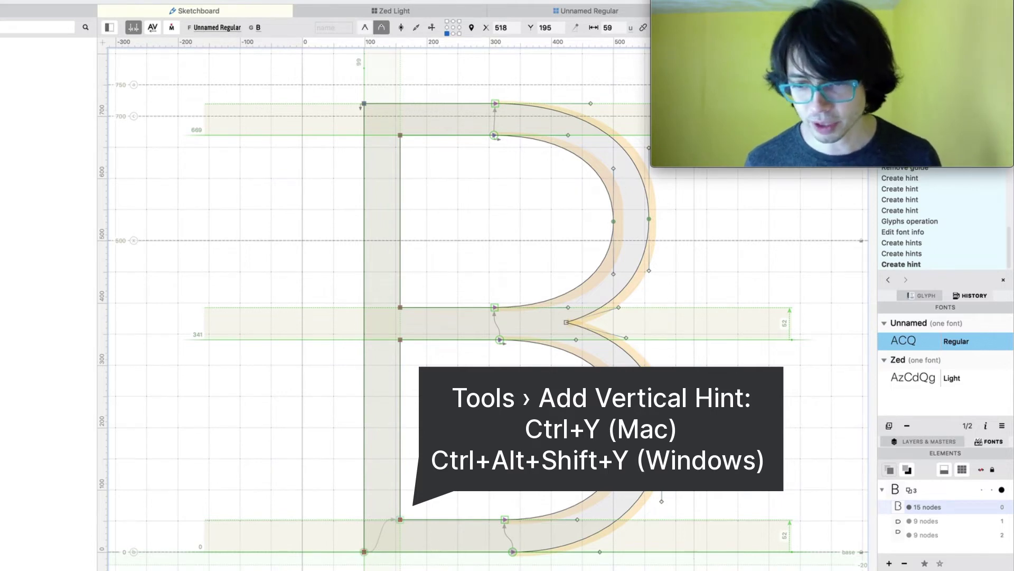
key("ctrl+y")
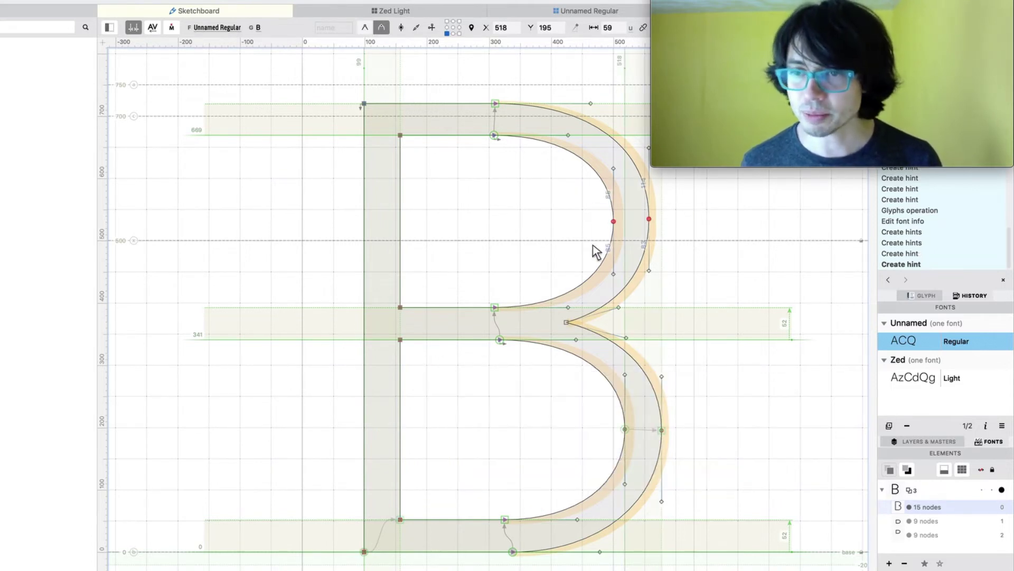
left_click(356, 341)
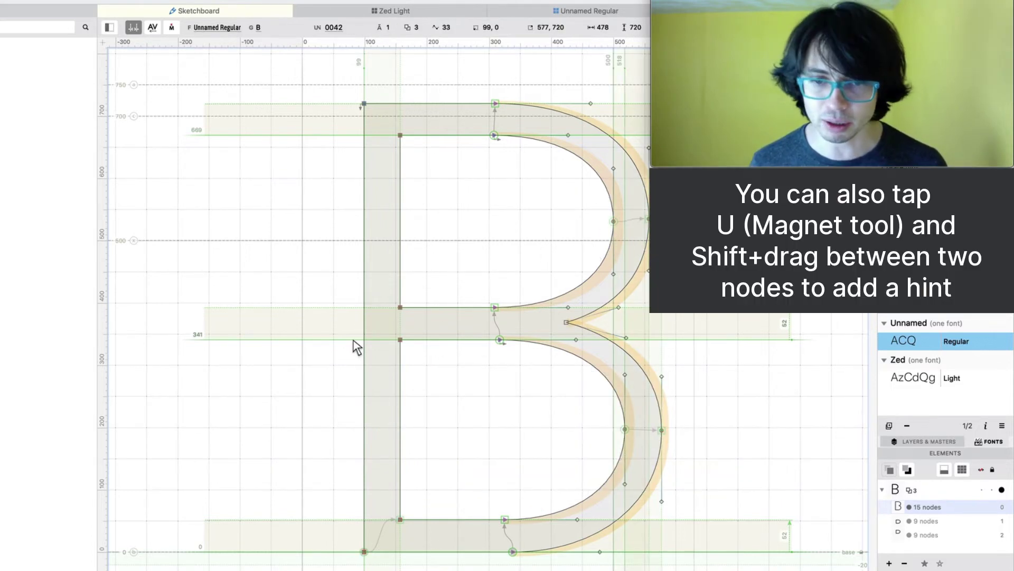
left_click(515, 297)
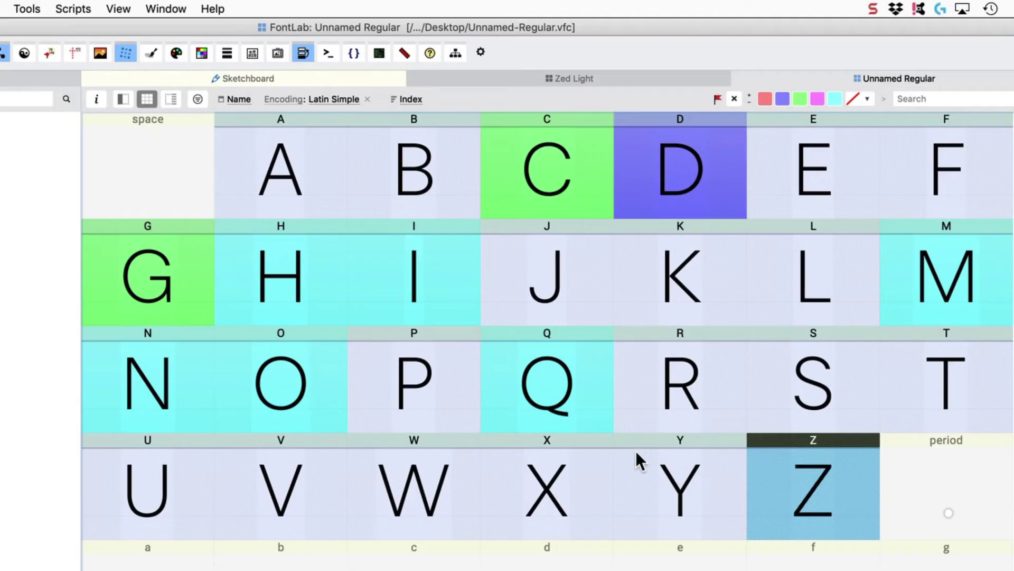
Step: Autohint the selected A–Z glyphs with Tools > Autohint
left_click(24, 7)
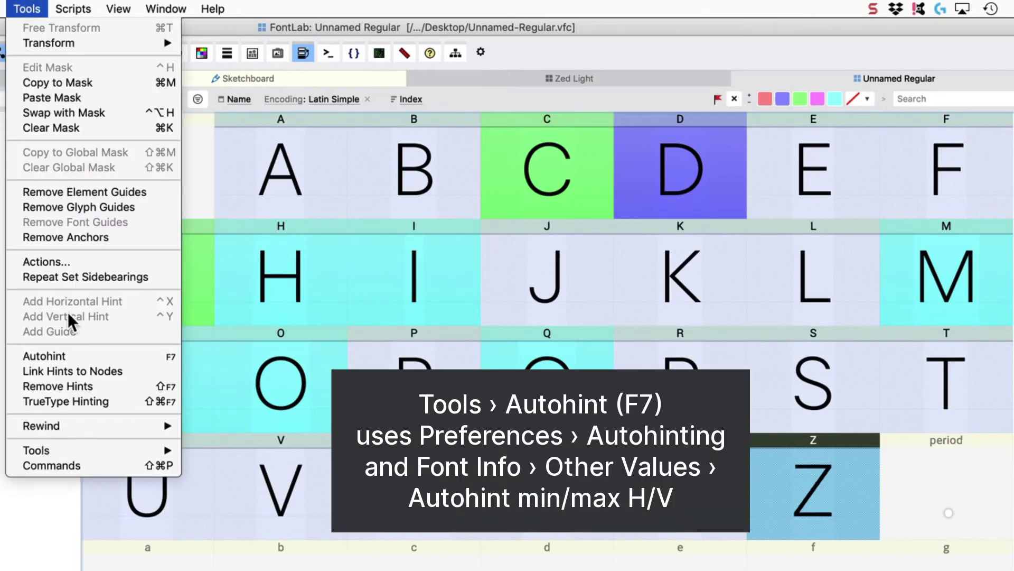
left_click(66, 356)
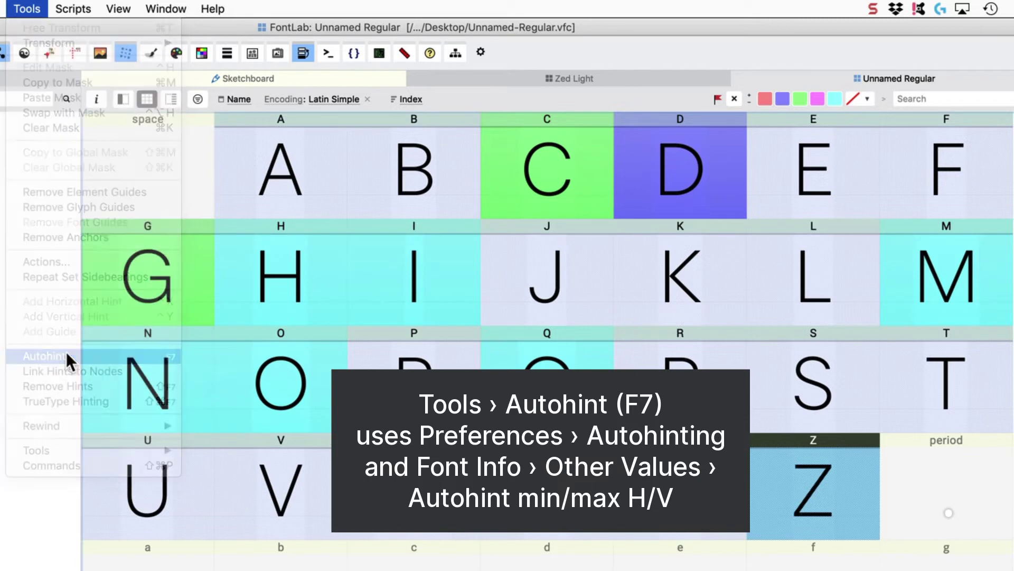
left_click(392, 170)
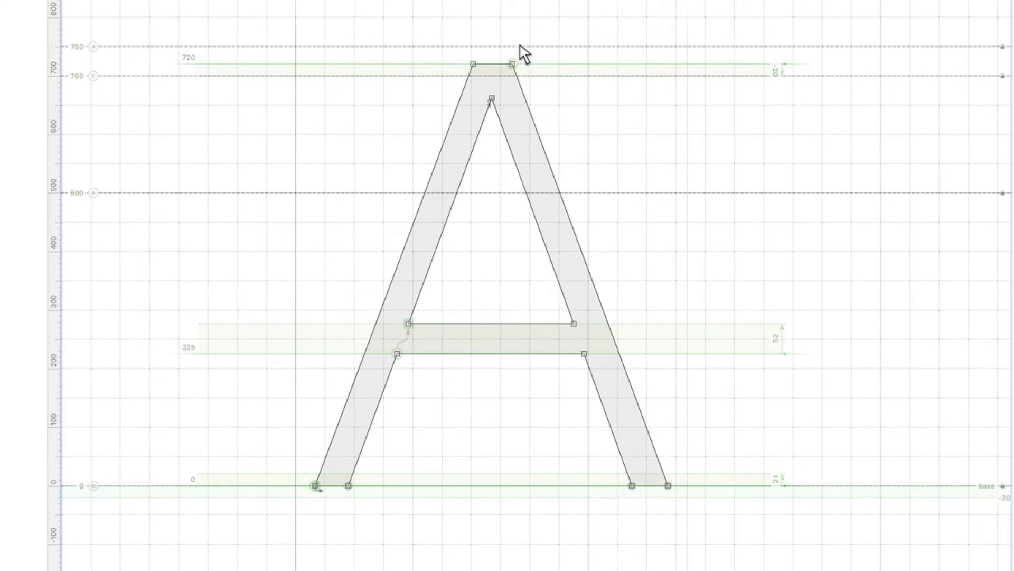
Step: Step one by one through the autohinted glyphs B to I to review their hints
key("End")
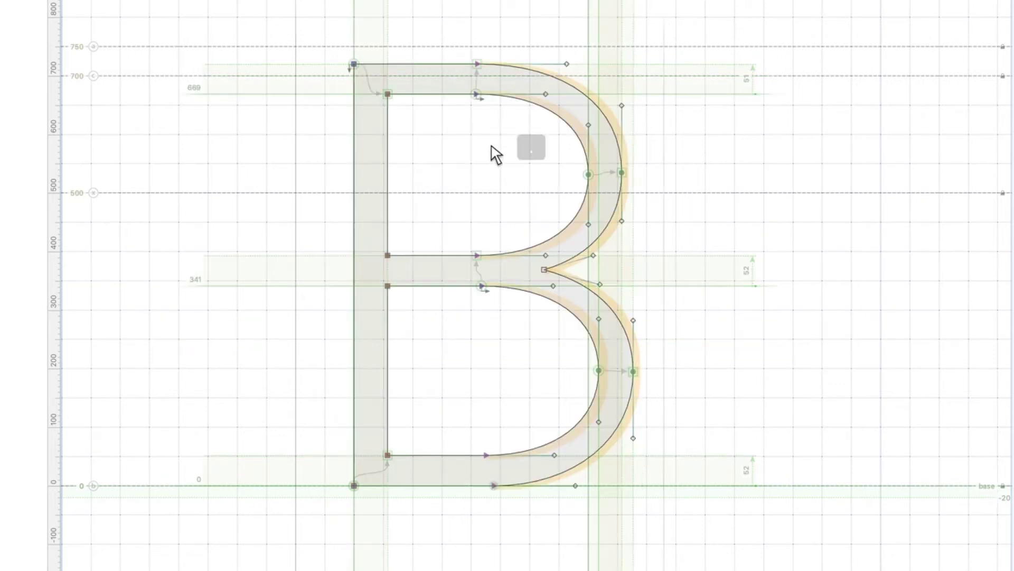
key("End")
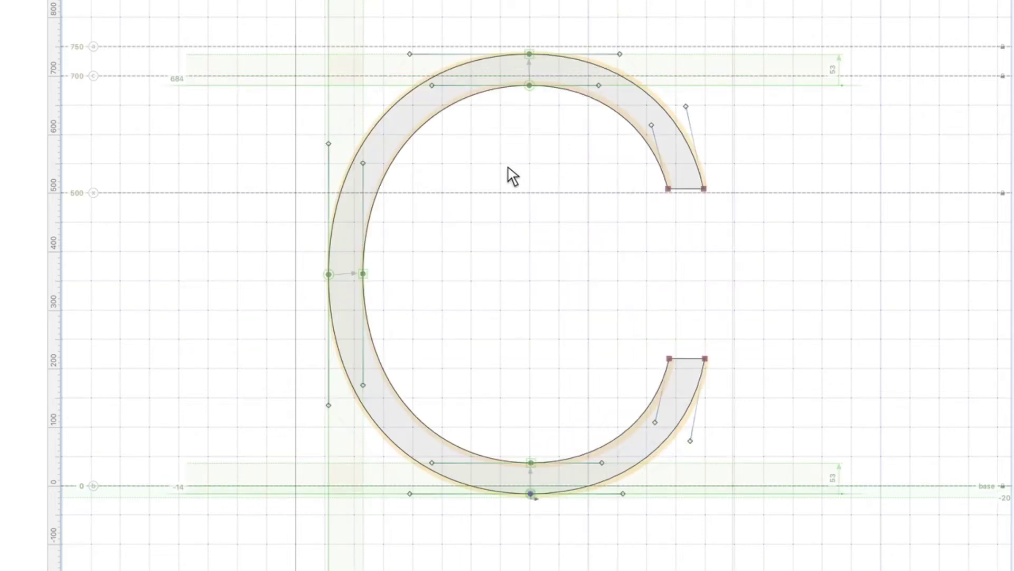
key("End")
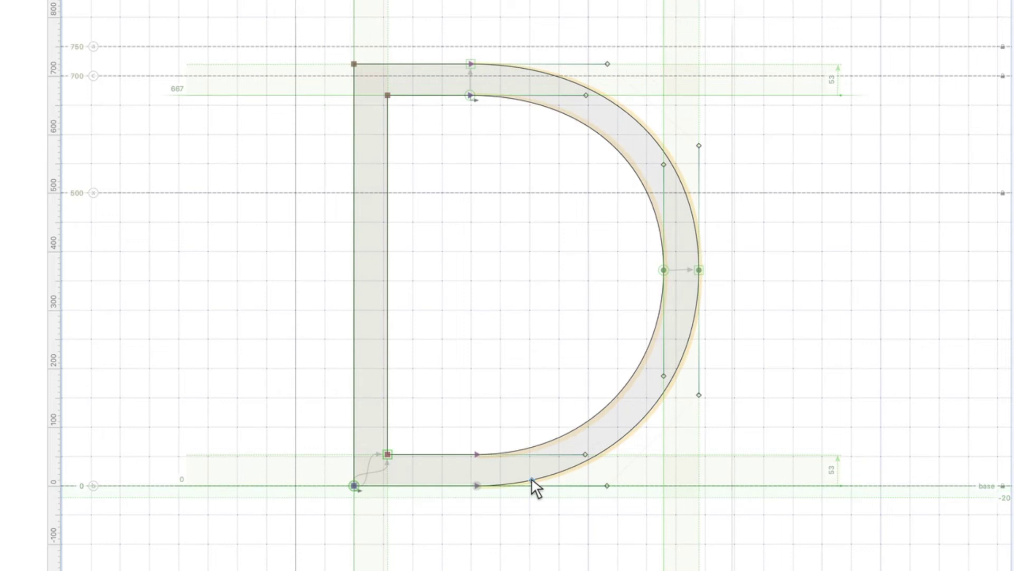
key("End")
key("End")
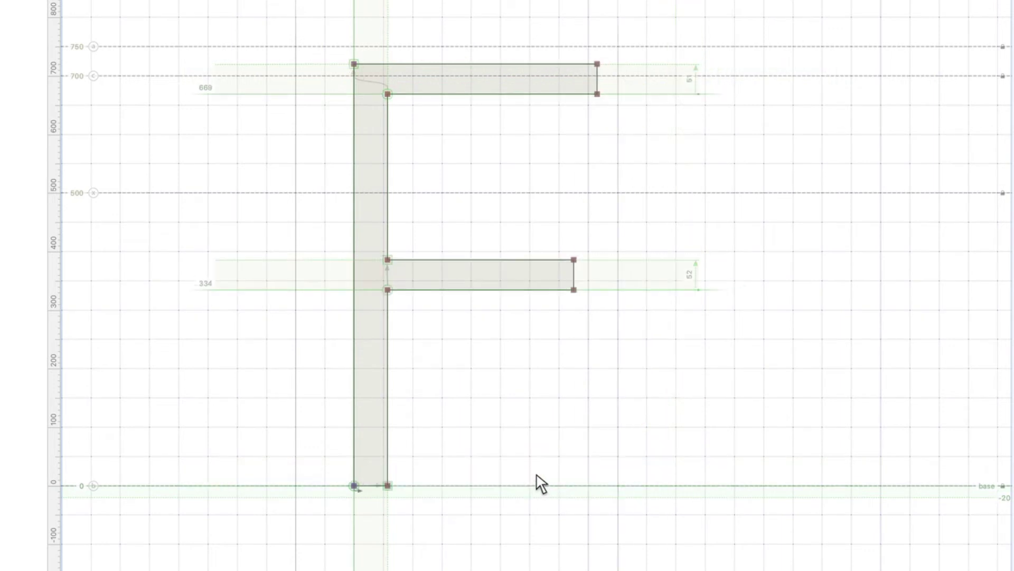
key("End")
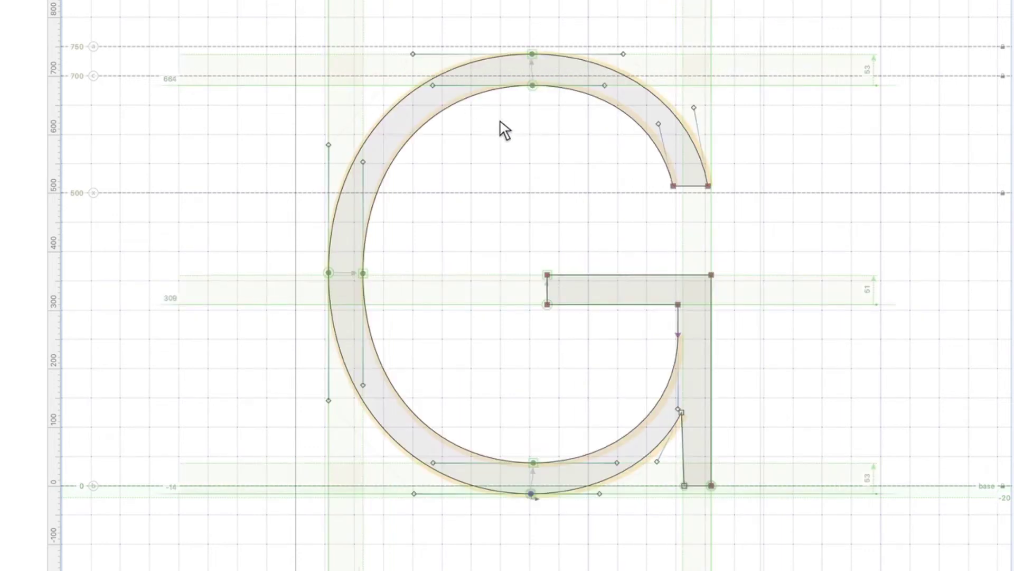
key("End")
key("End")
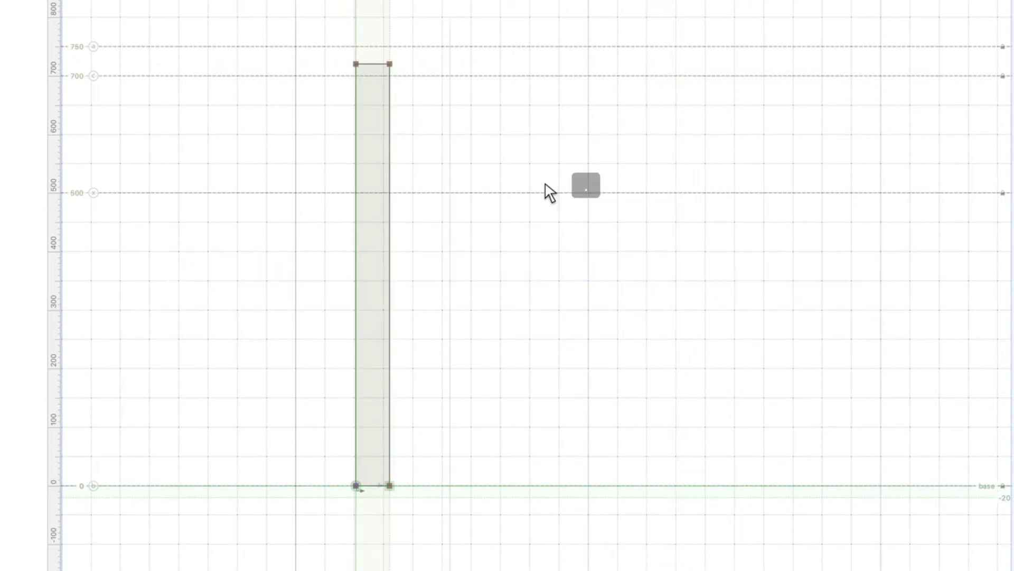
key("Home")
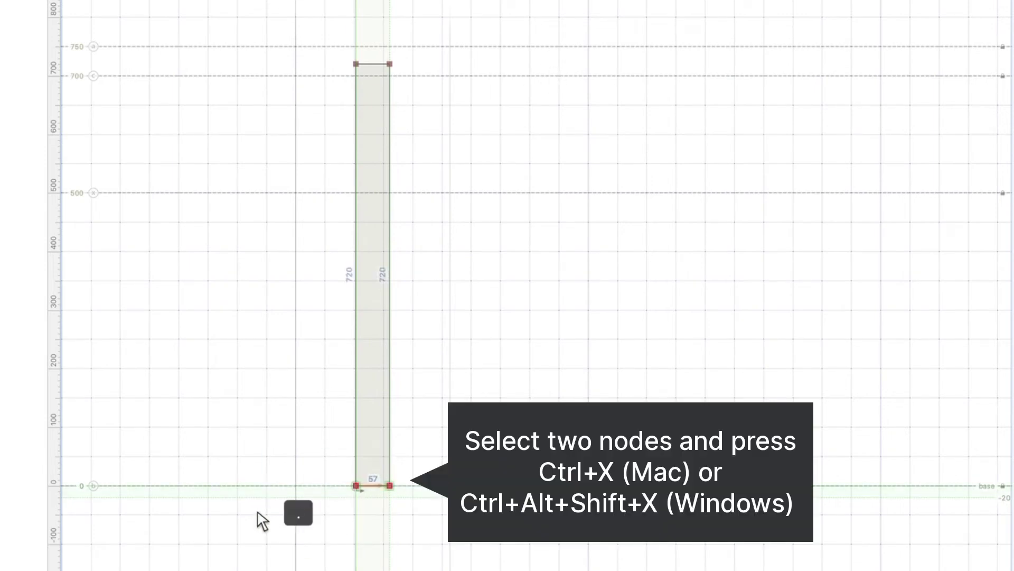
Step: Select the top nodes of I's stem and add a ghost hint there
left_click_drag(507, 130, 316, 46)
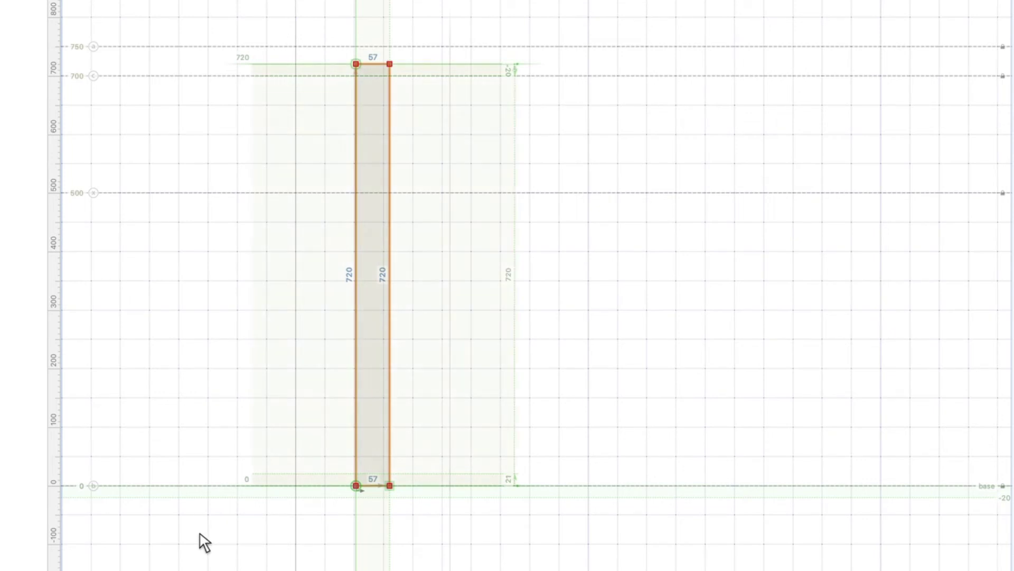
key("super+z")
left_click(461, 390)
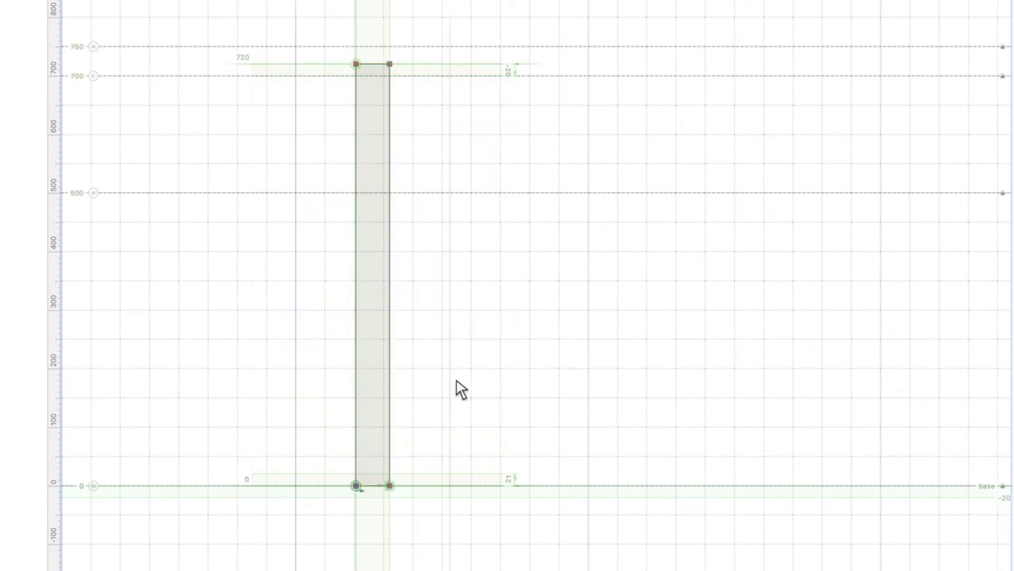
key("super+z")
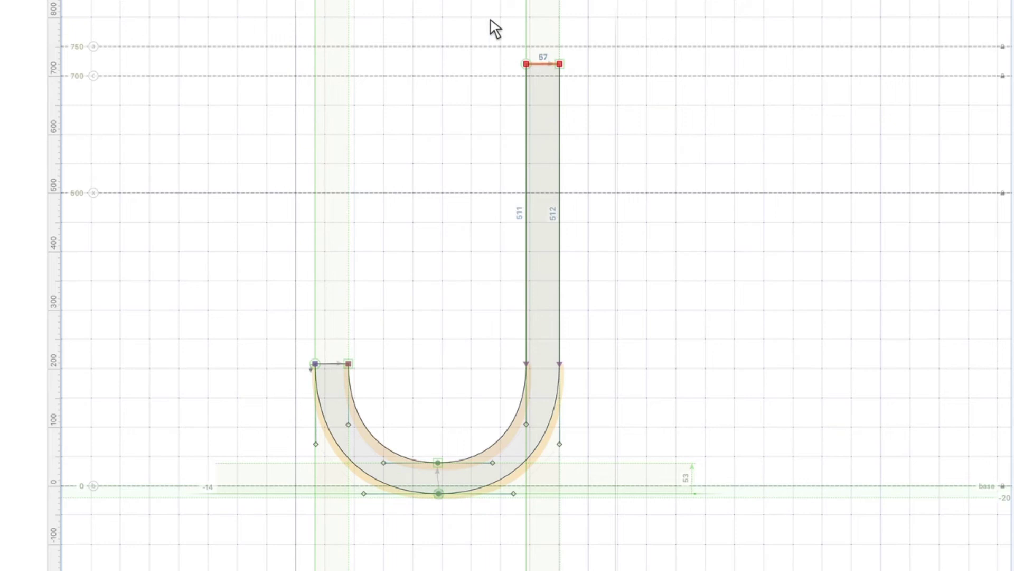
Step: Move to L, add a ghost hint at its top, then step through M to Q
key("ctrl+period")
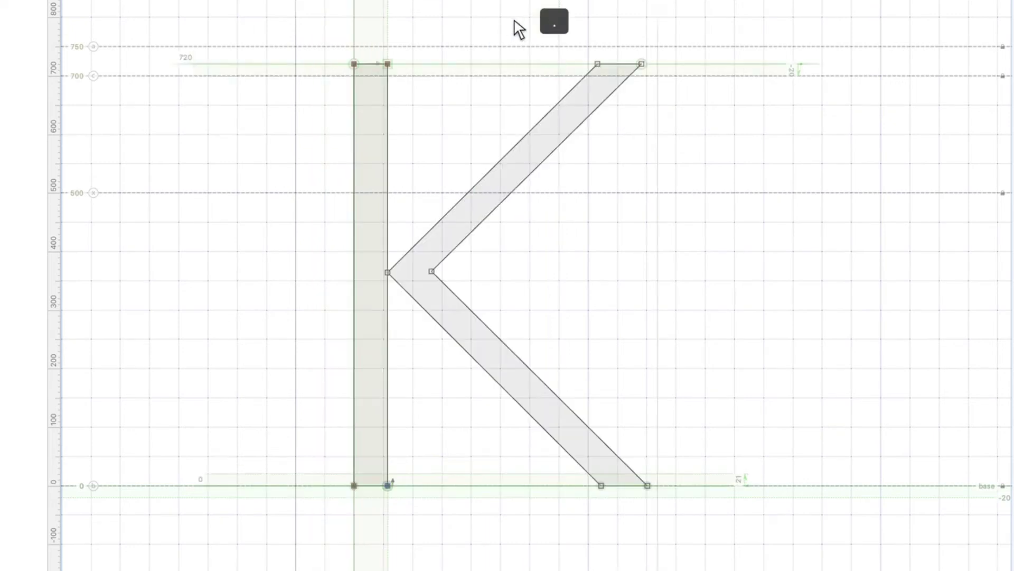
key("ctrl+period")
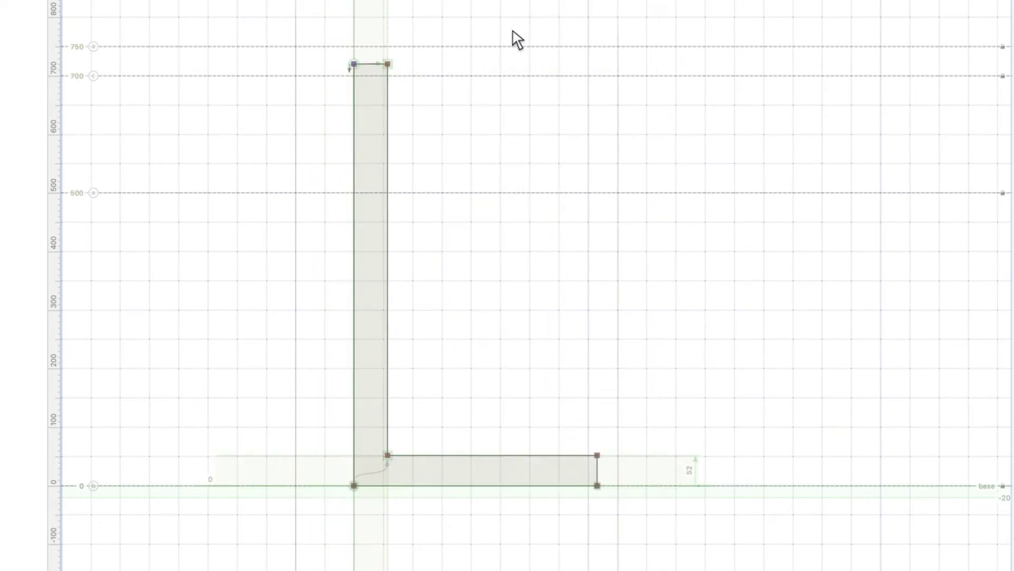
key("l")
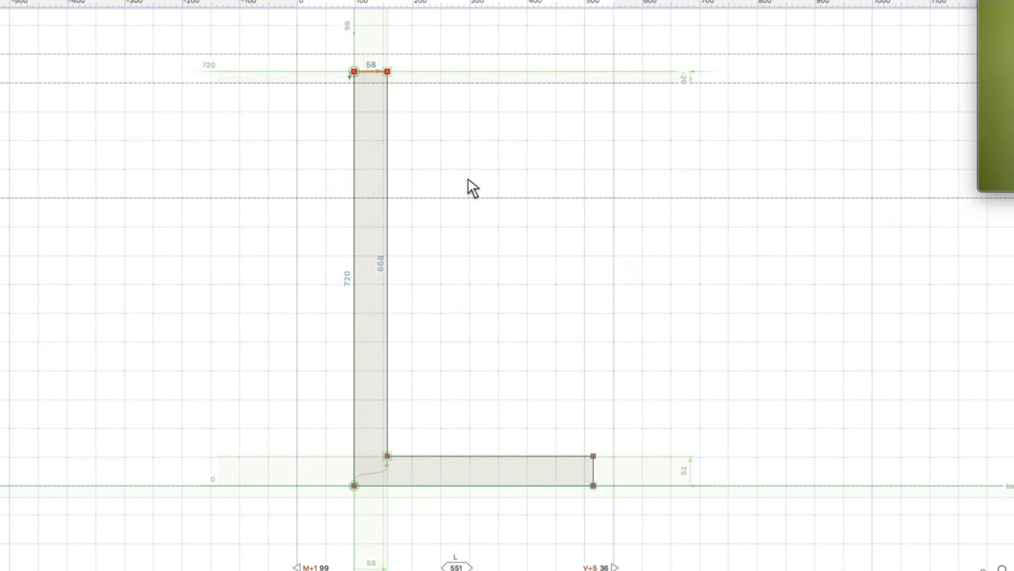
key("ctrl+period")
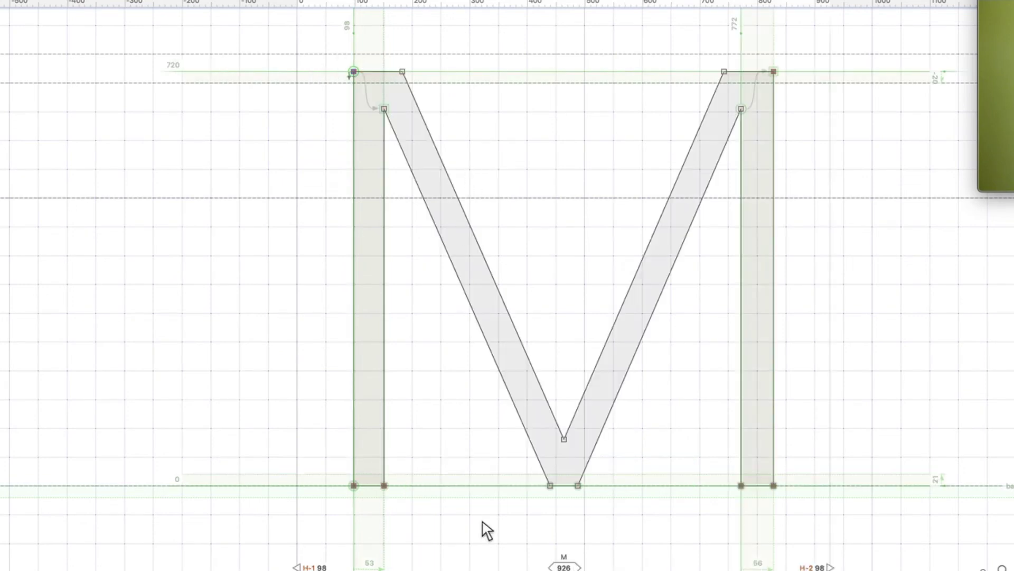
key("ctrl+period")
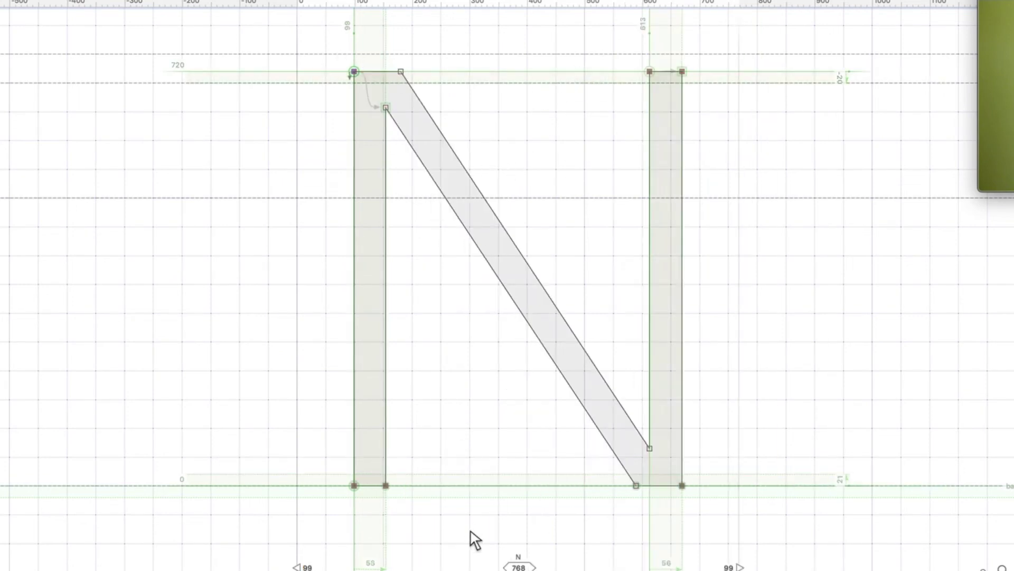
key("ctrl+period")
key("ctrl+period")
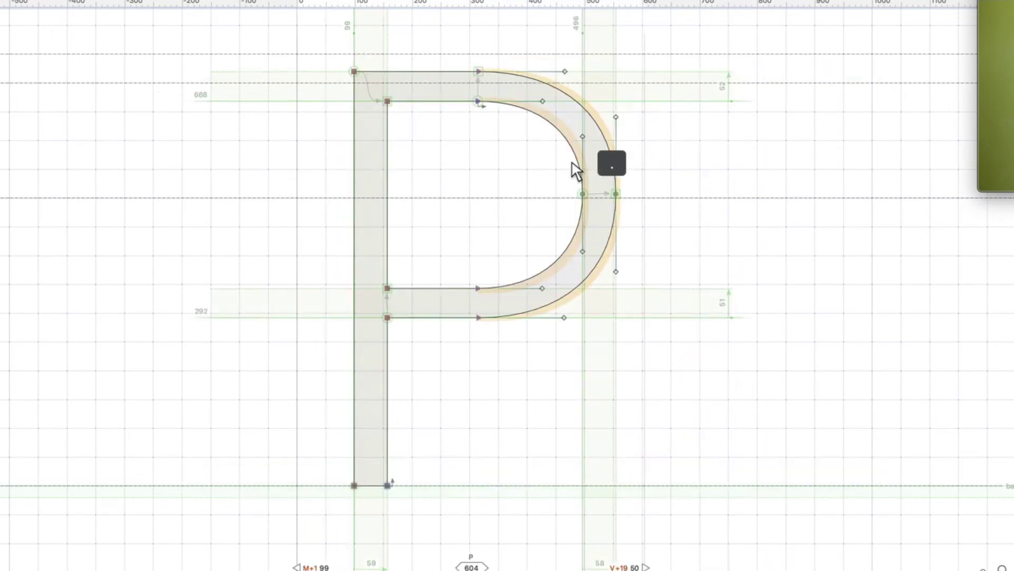
key("ctrl+period")
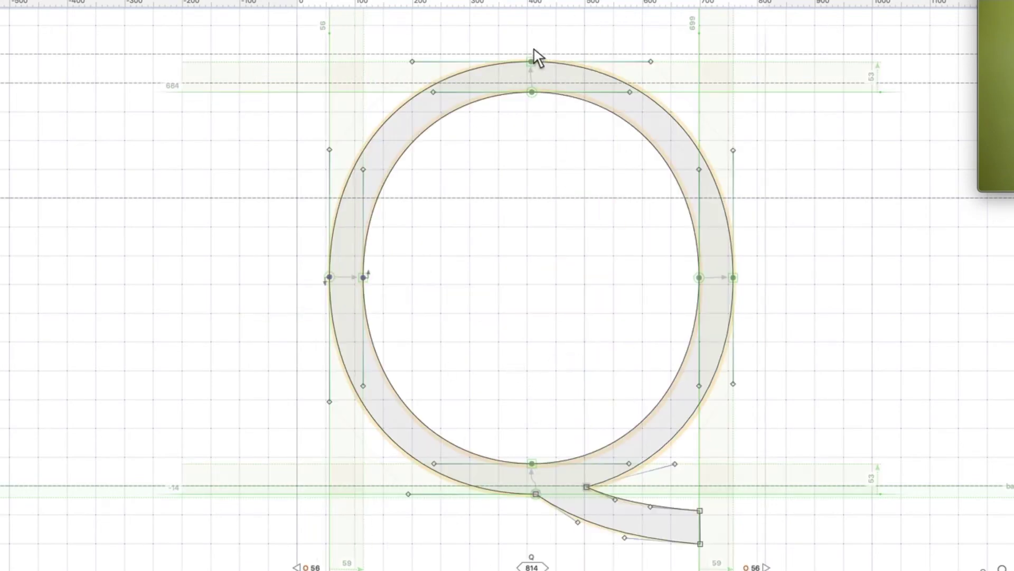
key("ctrl+period")
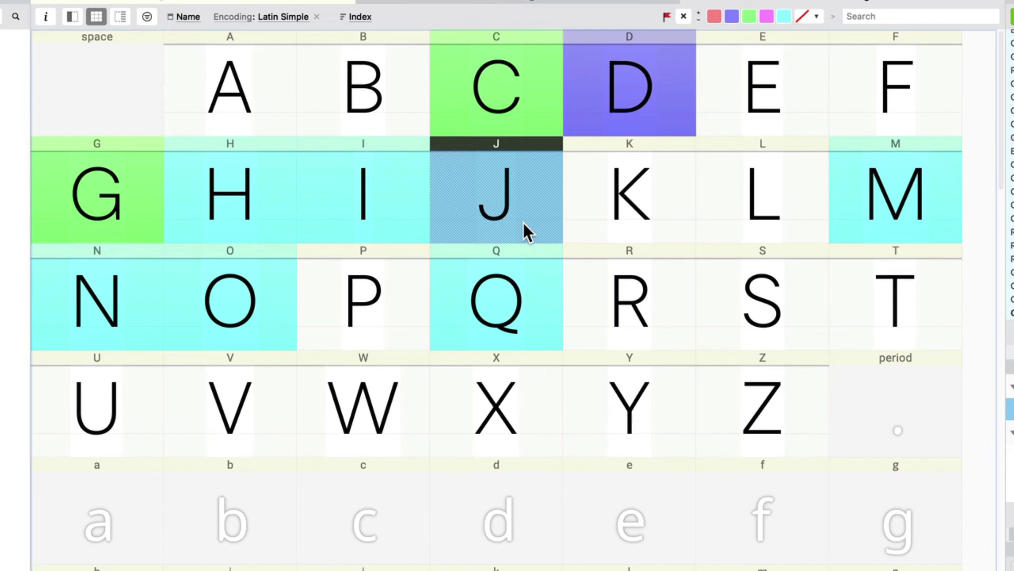